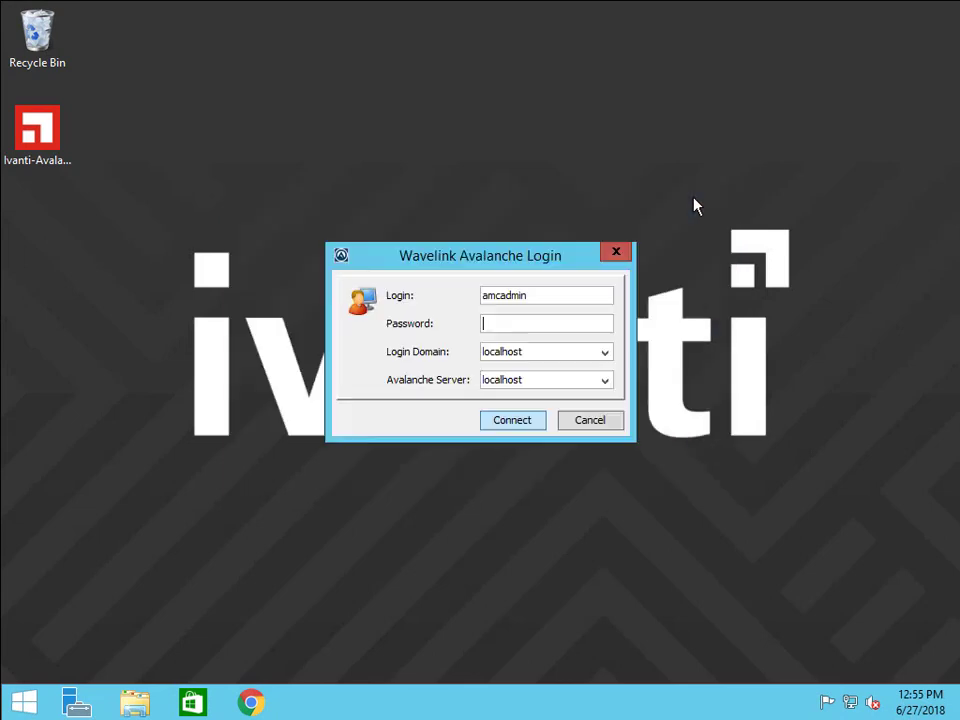
# Enter the login password in the Wavelink Avalanche Login dialog.
pyautogui.write('admin')
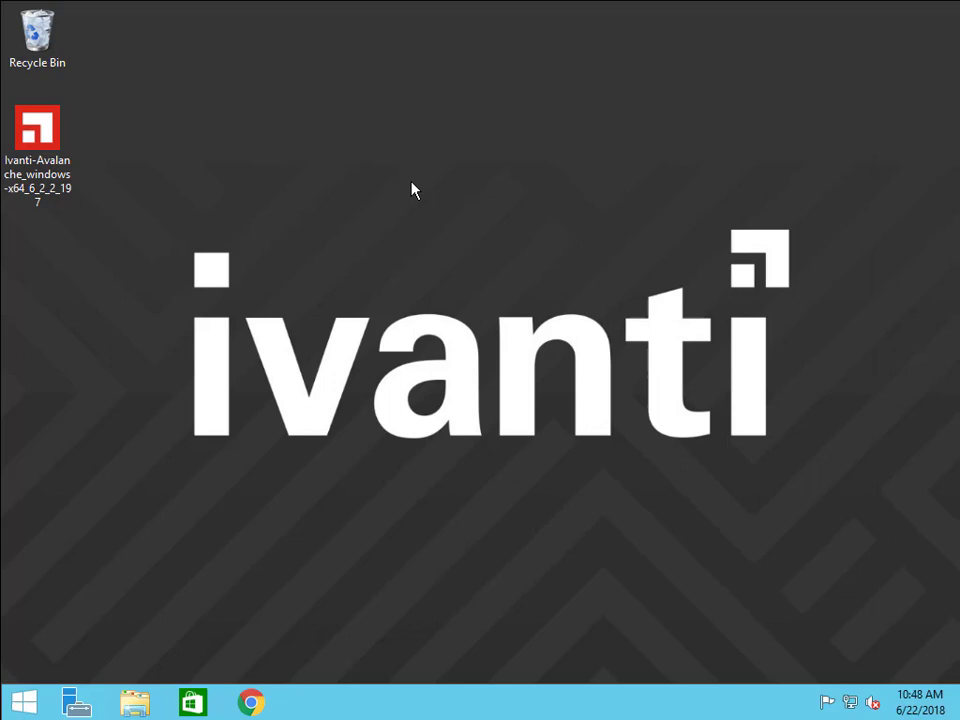
# Launch the Ivanti Avalanche installer in English and accept the licence agreement.
pyautogui.doubleClick(45, 135)
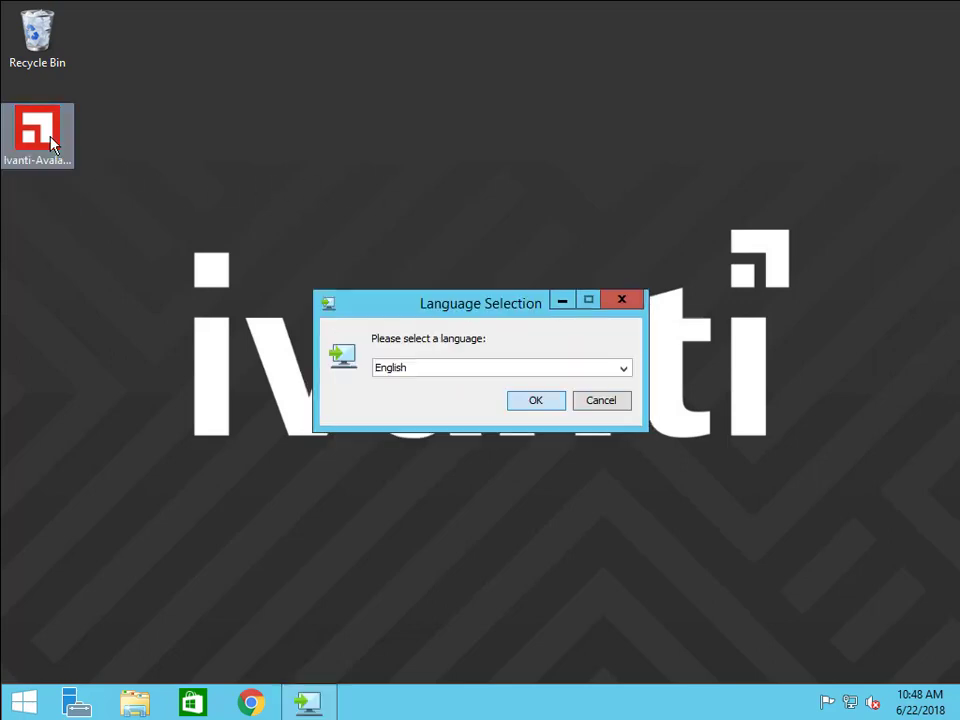
pyautogui.click(515, 402)
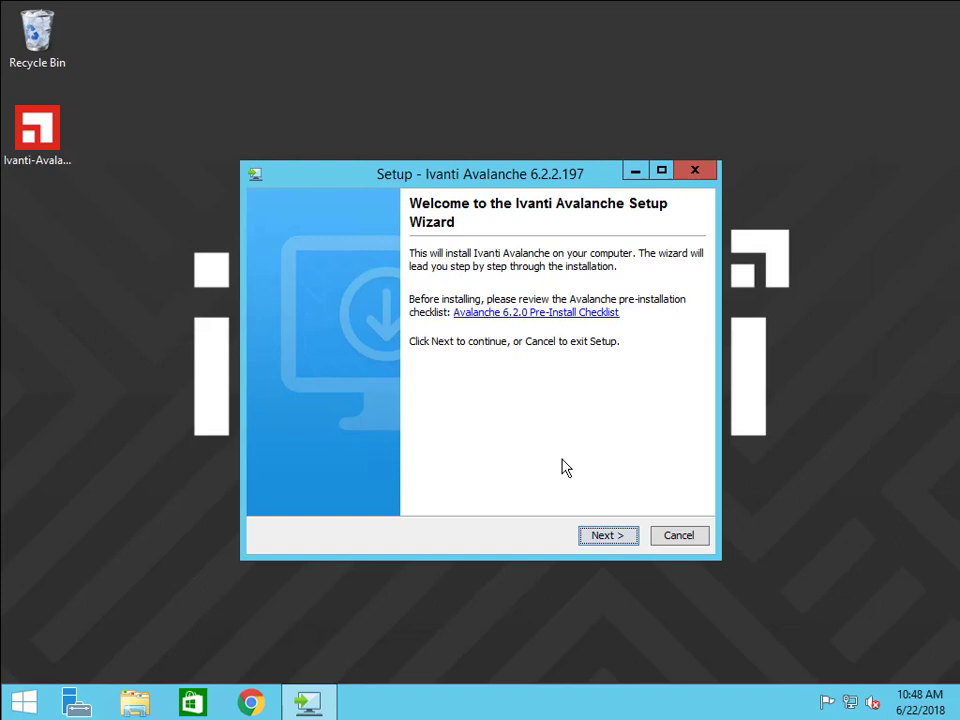
pyautogui.click(610, 537)
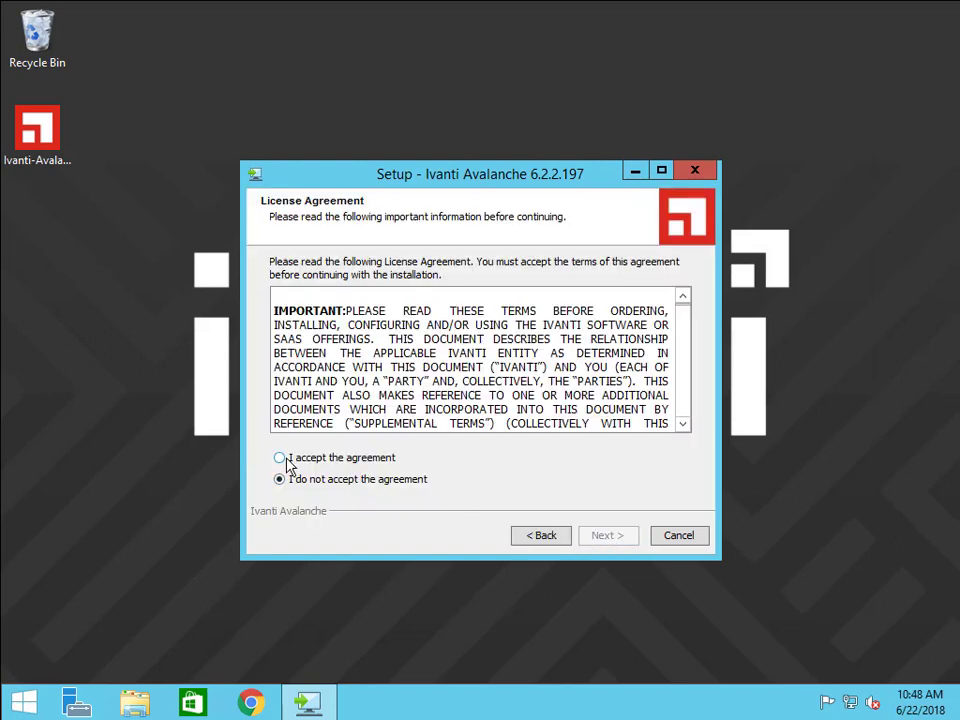
pyautogui.click(280, 458)
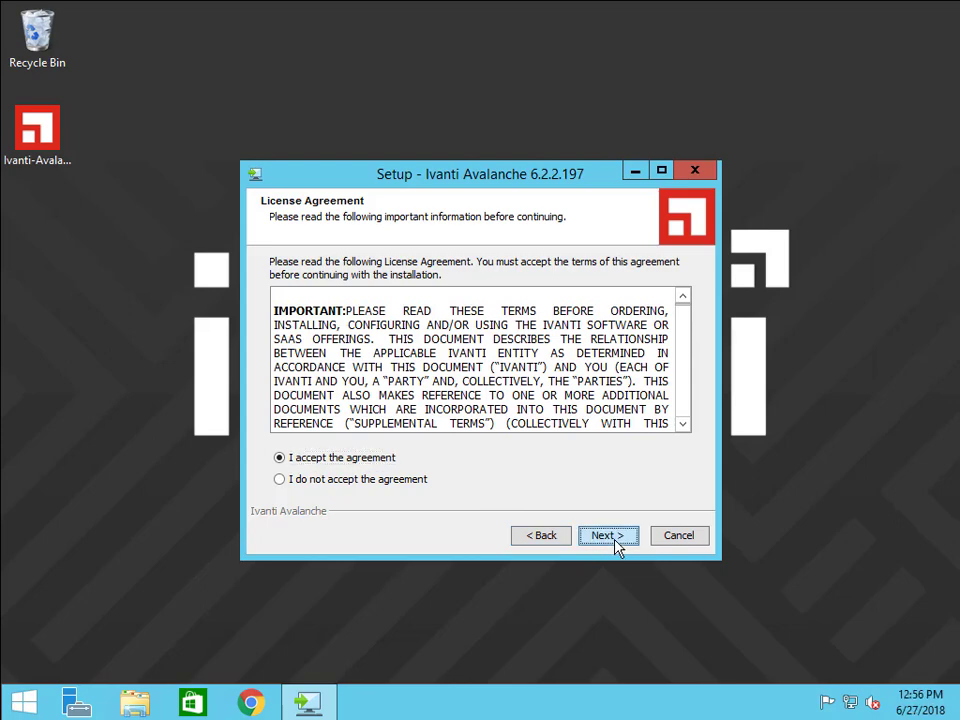
pyautogui.click(612, 538)
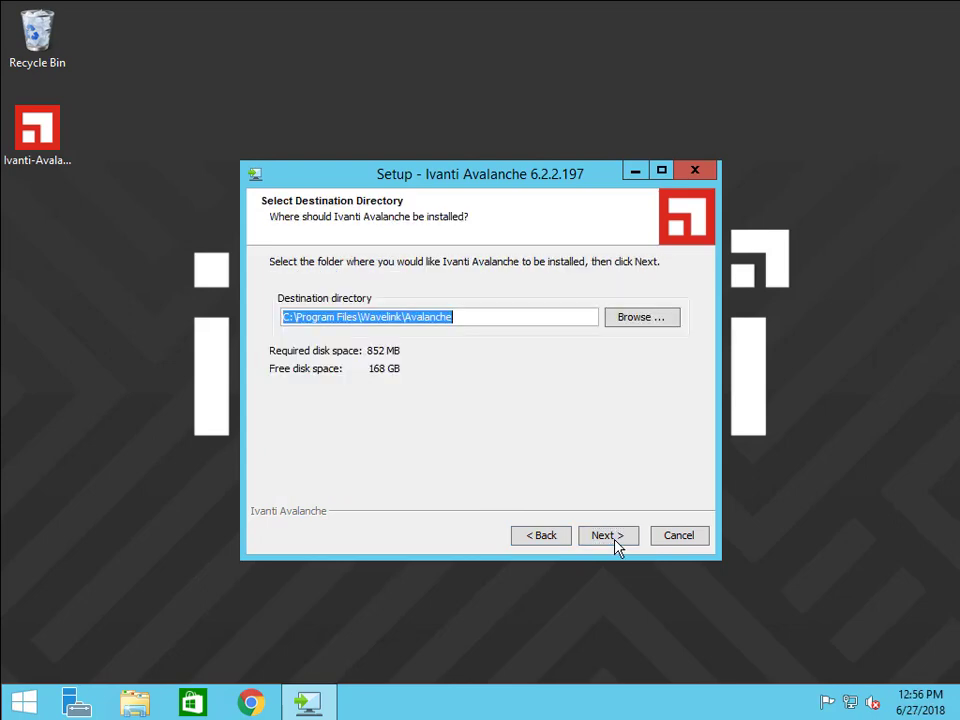
# Keep the default install folder and choose Upgrade from an existing Postgres database.
pyautogui.click(636, 320)
pyautogui.scroll(-8, 609, 409)
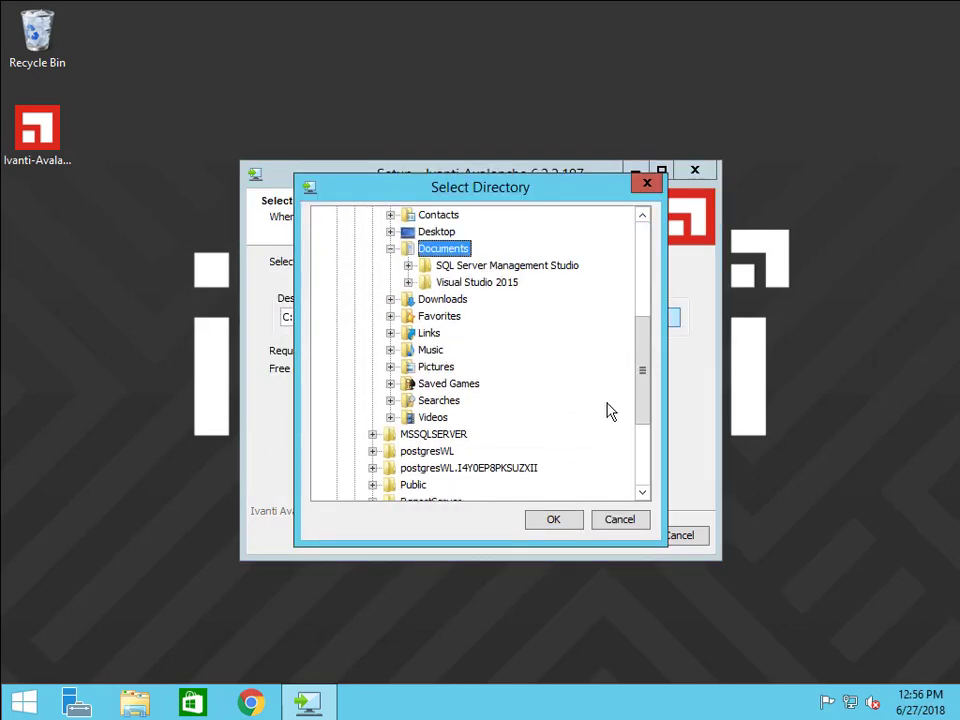
pyautogui.click(624, 524)
pyautogui.click(617, 538)
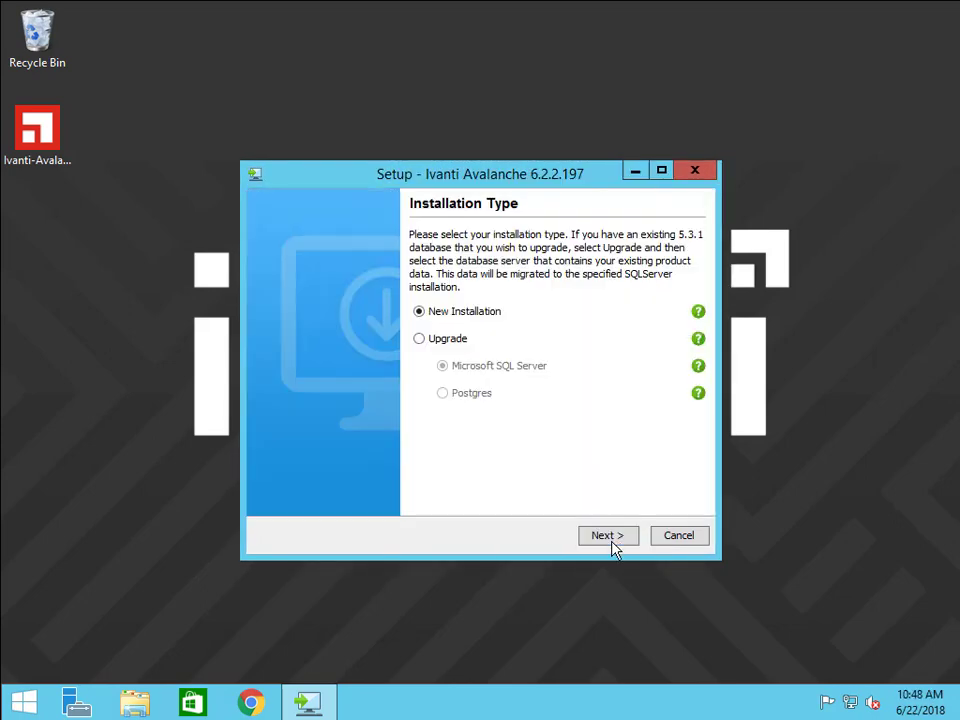
pyautogui.click(420, 339)
pyautogui.click(448, 398)
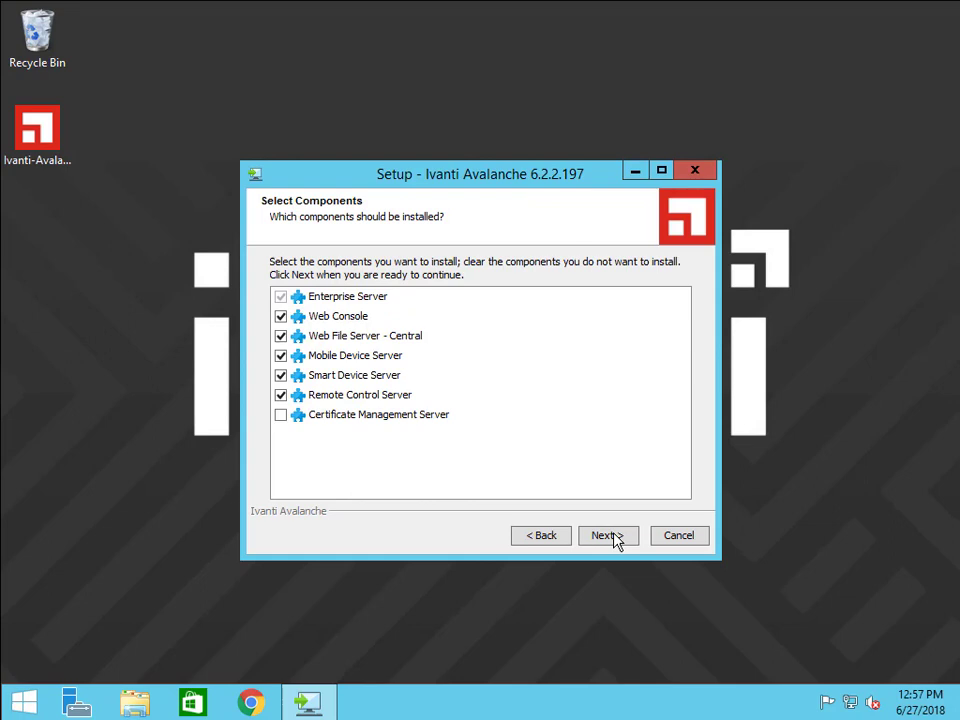
# Toggle Web Console, Web File Server, Mobile, Smart Device and Remote Control components off and back on.
pyautogui.click(281, 316)
pyautogui.click(281, 336)
pyautogui.click(281, 355)
pyautogui.click(281, 375)
pyautogui.click(281, 395)
pyautogui.click(281, 316)
pyautogui.click(281, 336)
pyautogui.click(282, 356)
pyautogui.click(282, 376)
pyautogui.click(282, 396)
# Enter the PostgreSQL password, then SQLServer credentials: hostname localhost, a username and its password.
pyautogui.click(620, 541)
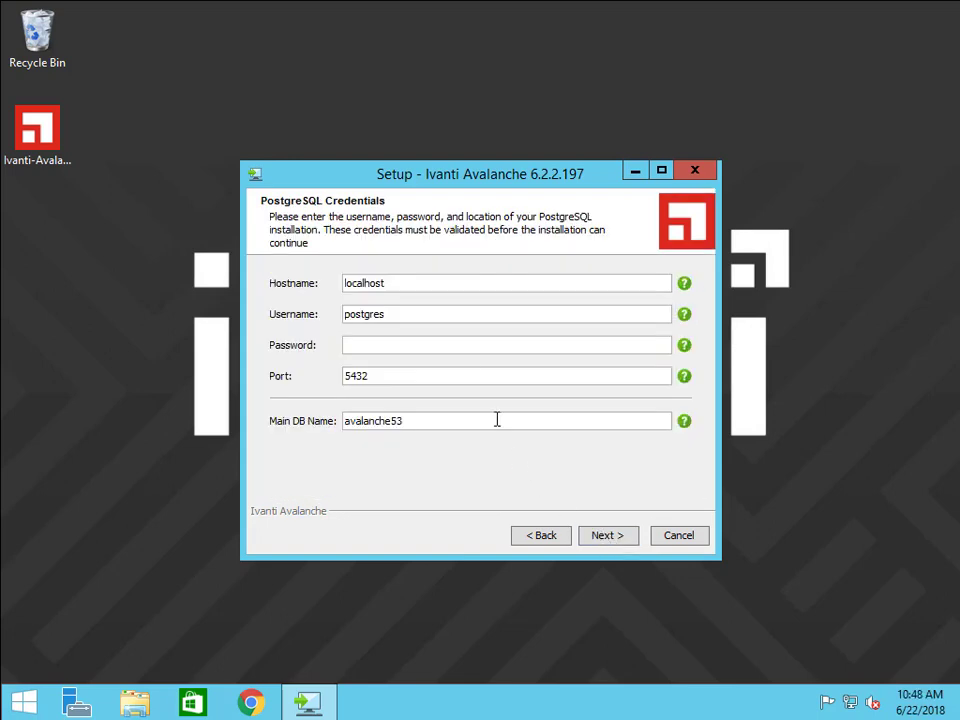
pyautogui.write('••••••••••••')
pyautogui.click(618, 540)
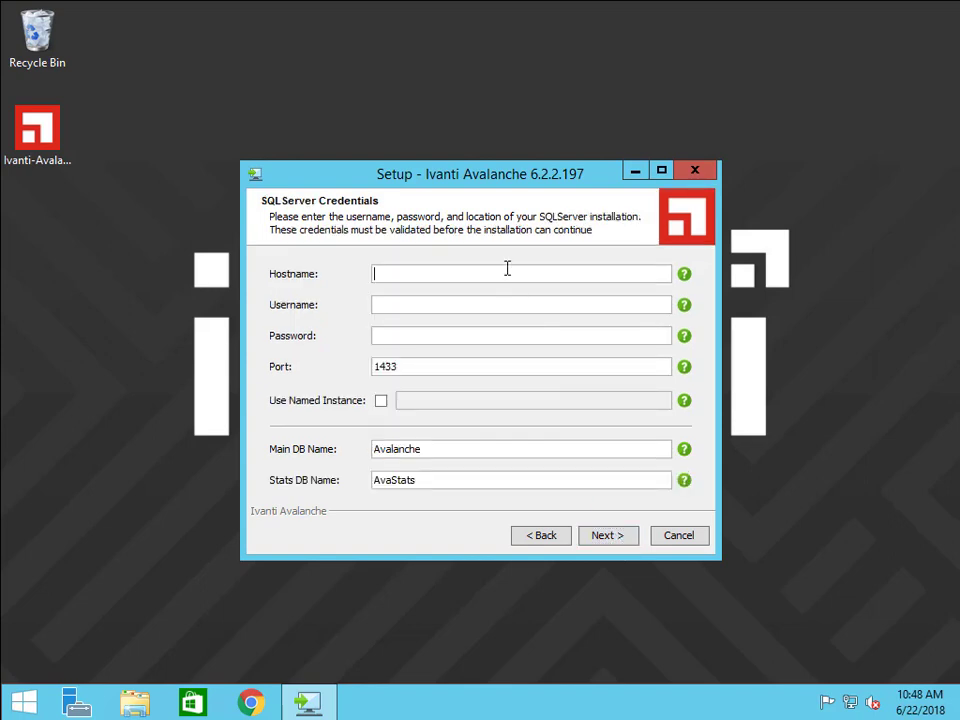
pyautogui.write('localhost')
pyautogui.press('Tab')
pyautogui.write('amcadmin')
pyautogui.press('Tab')
pyautogui.write('*********')
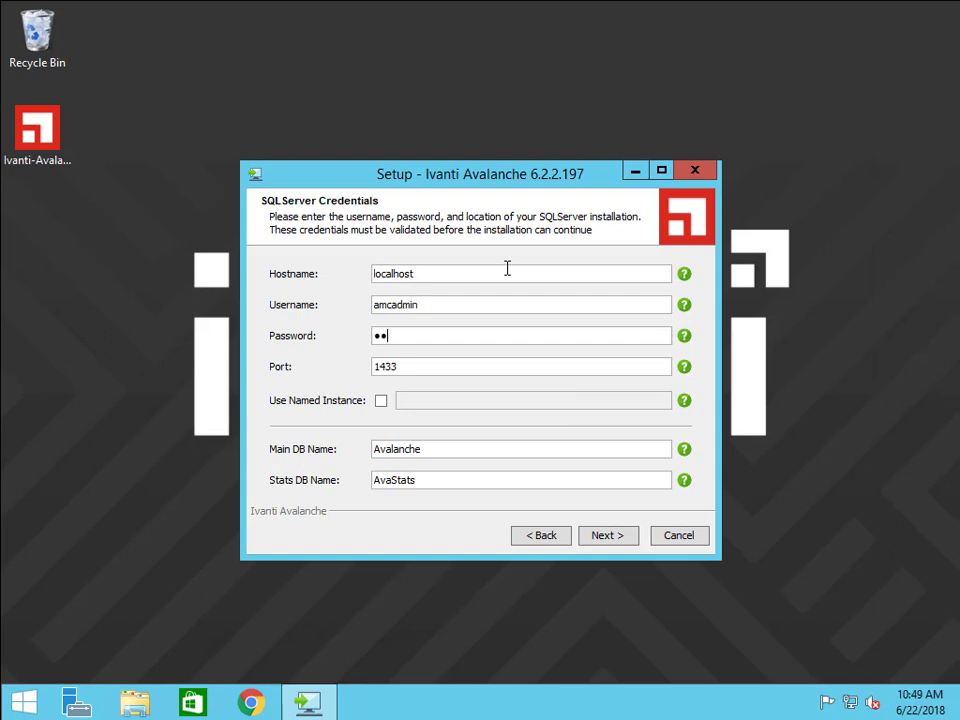
pyautogui.write('***')
# Approve creating the Avalanche and AvaStats databases, keeping the default Start Menu folder and port 9000.
pyautogui.click(620, 538)
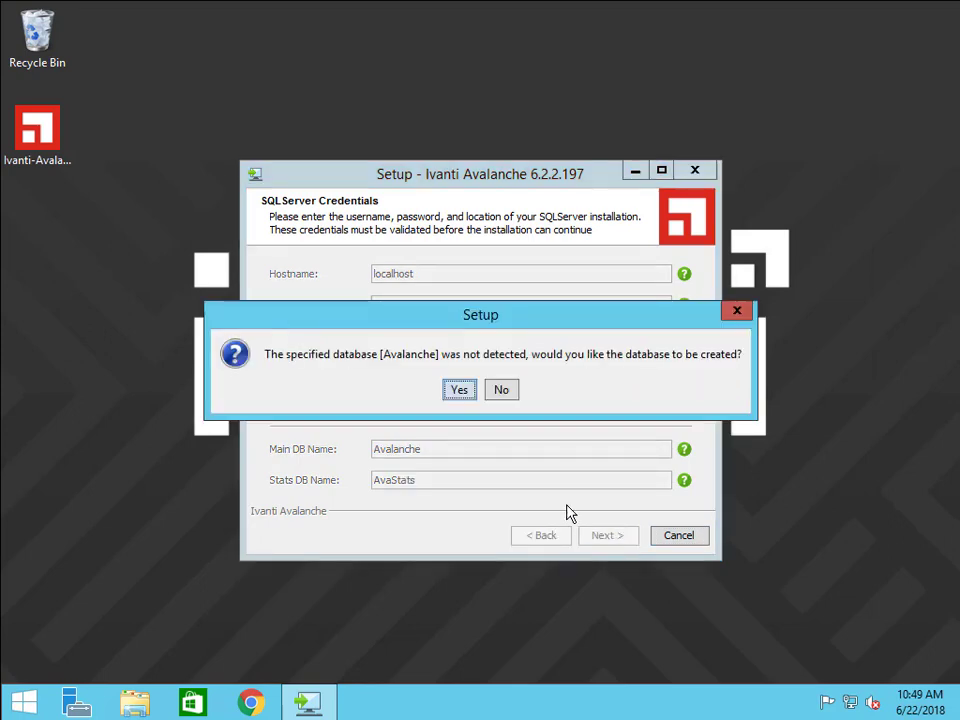
pyautogui.click(462, 391)
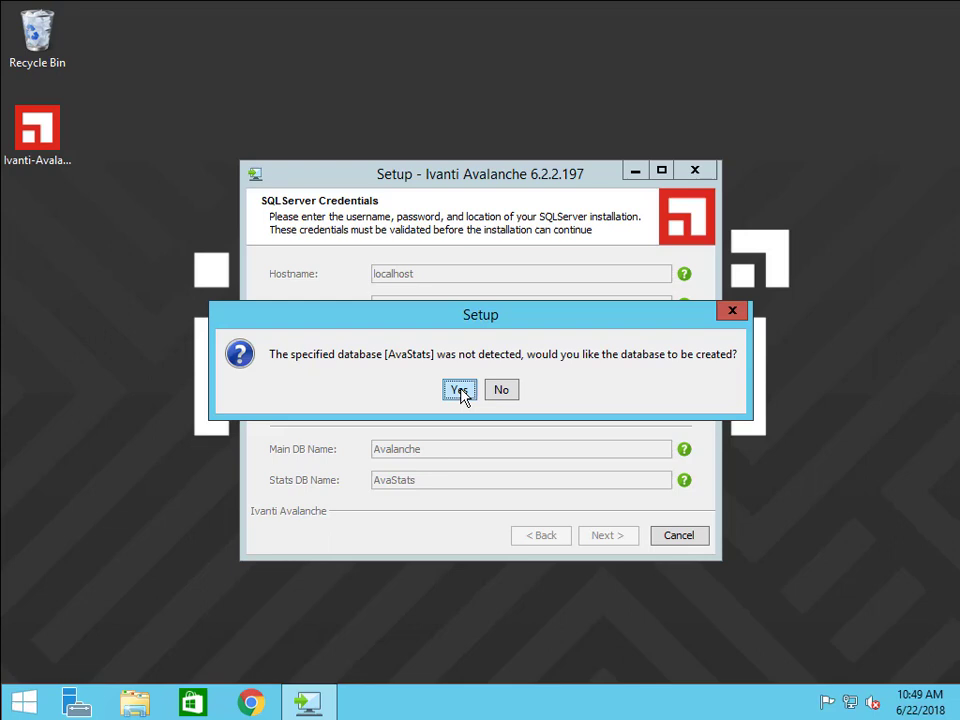
pyautogui.click(460, 391)
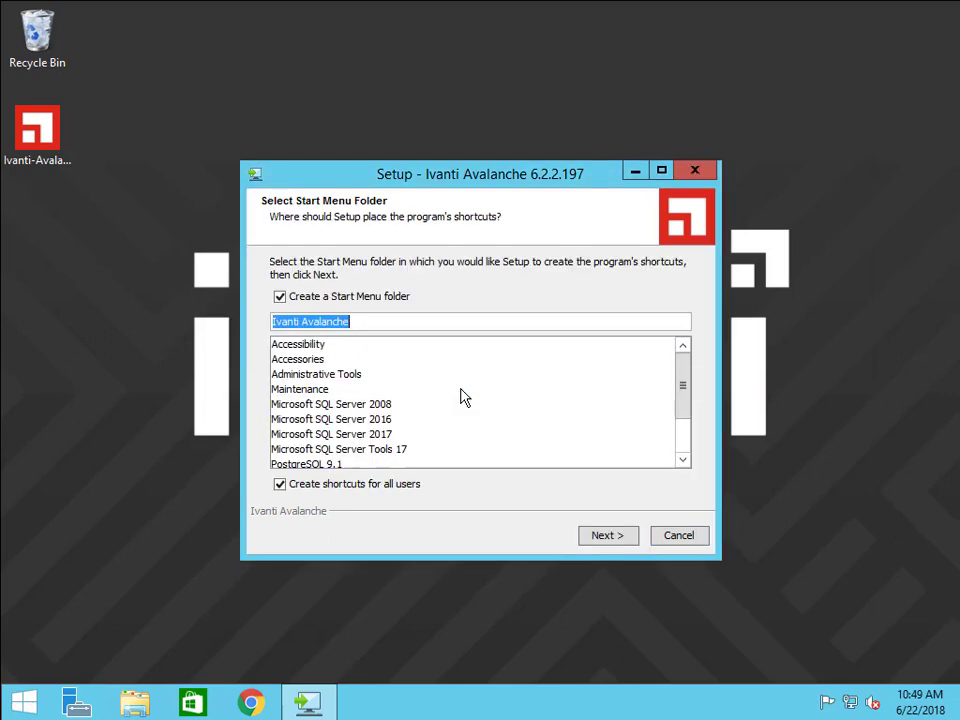
pyautogui.click(607, 540)
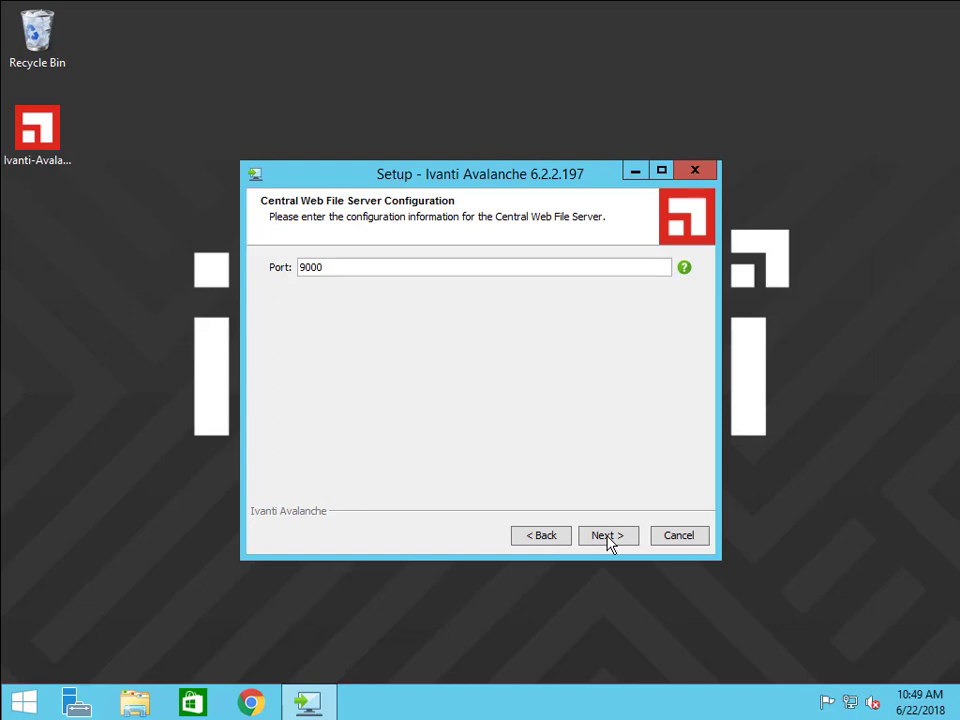
pyautogui.click(607, 540)
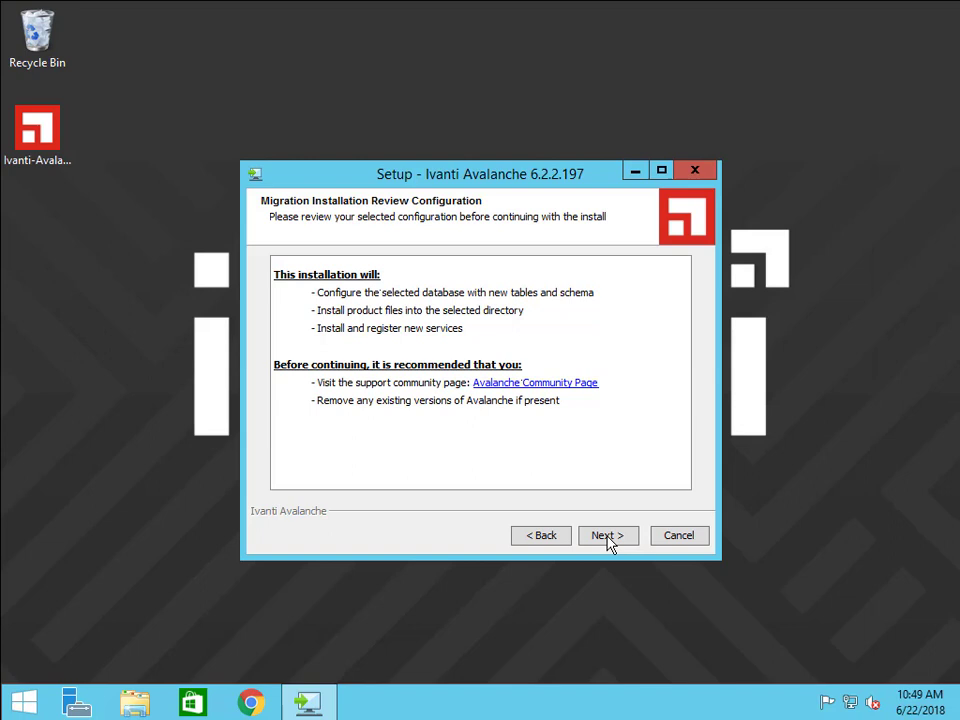
# Start the installation and uninstall the old Wavelink Avalanche MC 5.3.0 when prompted.
pyautogui.click(609, 540)
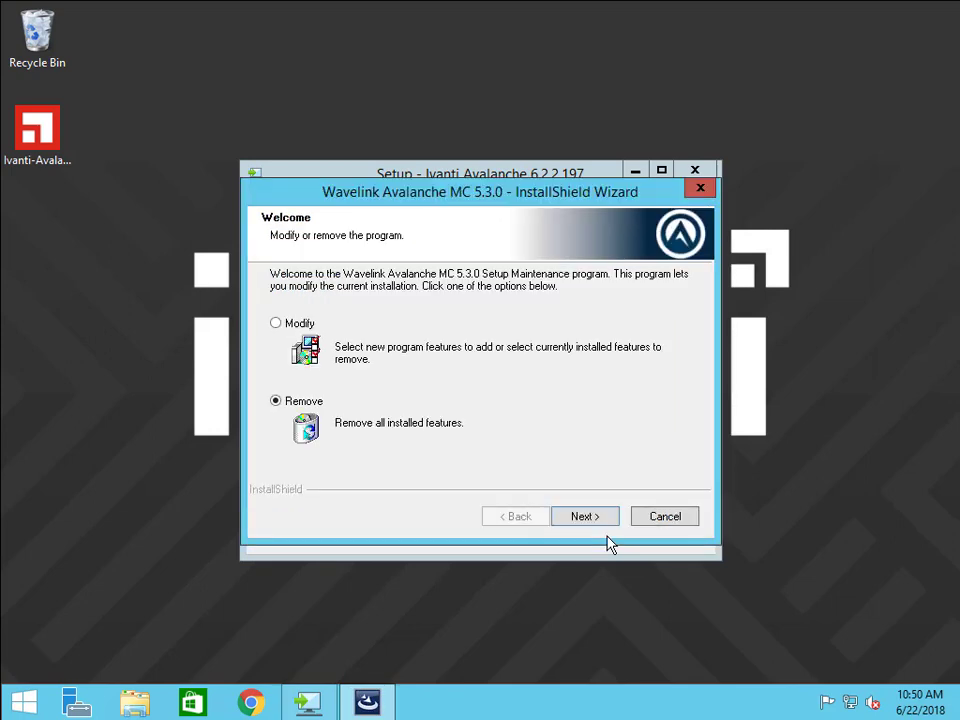
pyautogui.click(591, 524)
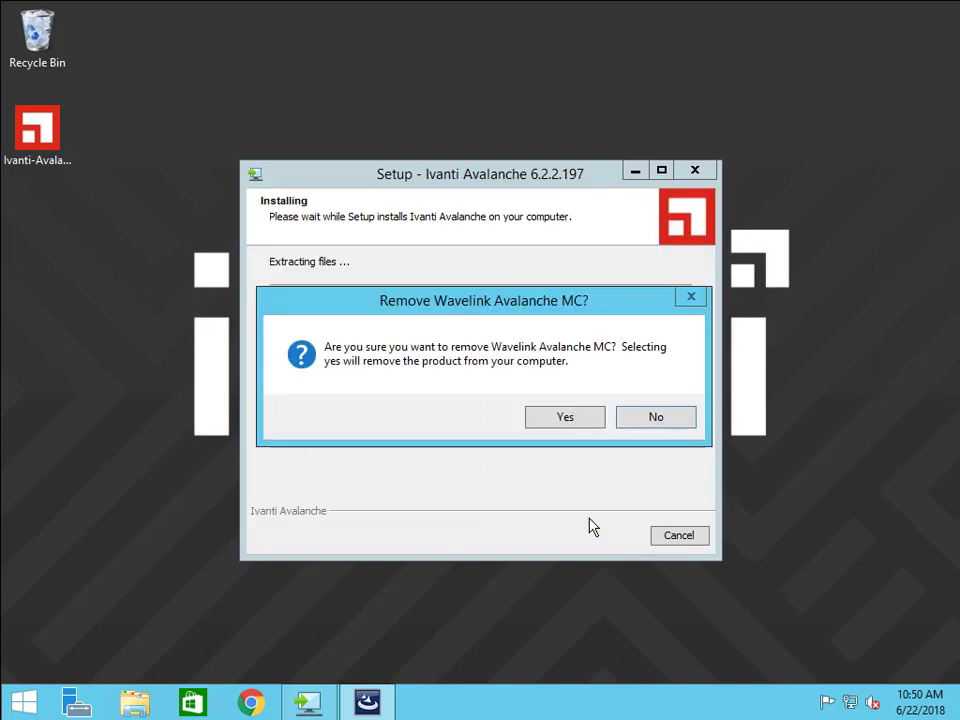
pyautogui.click(565, 420)
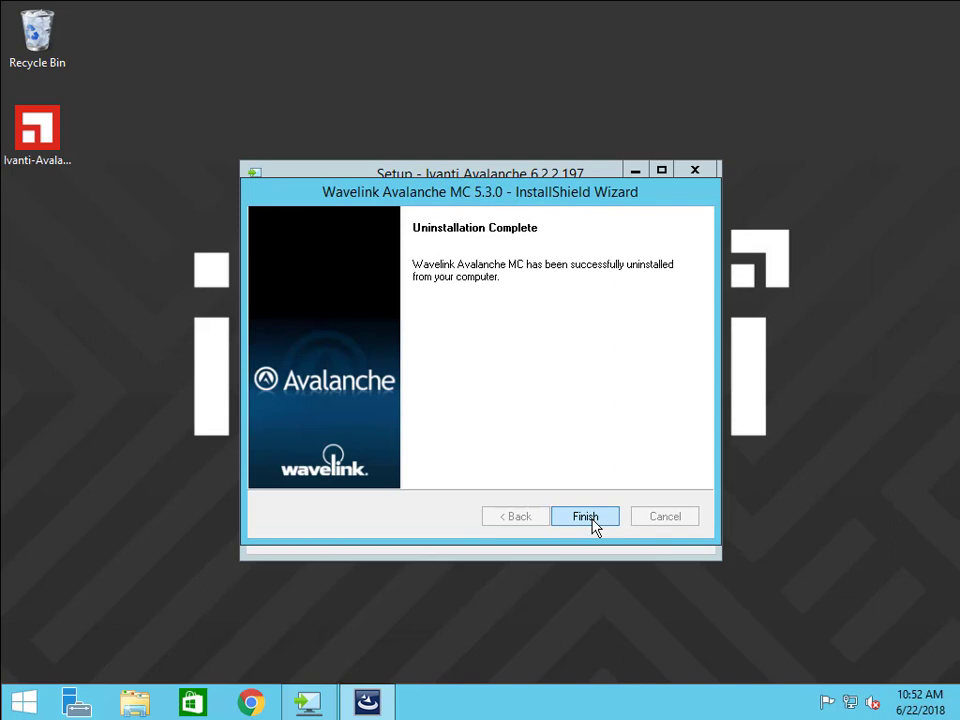
pyautogui.click(586, 517)
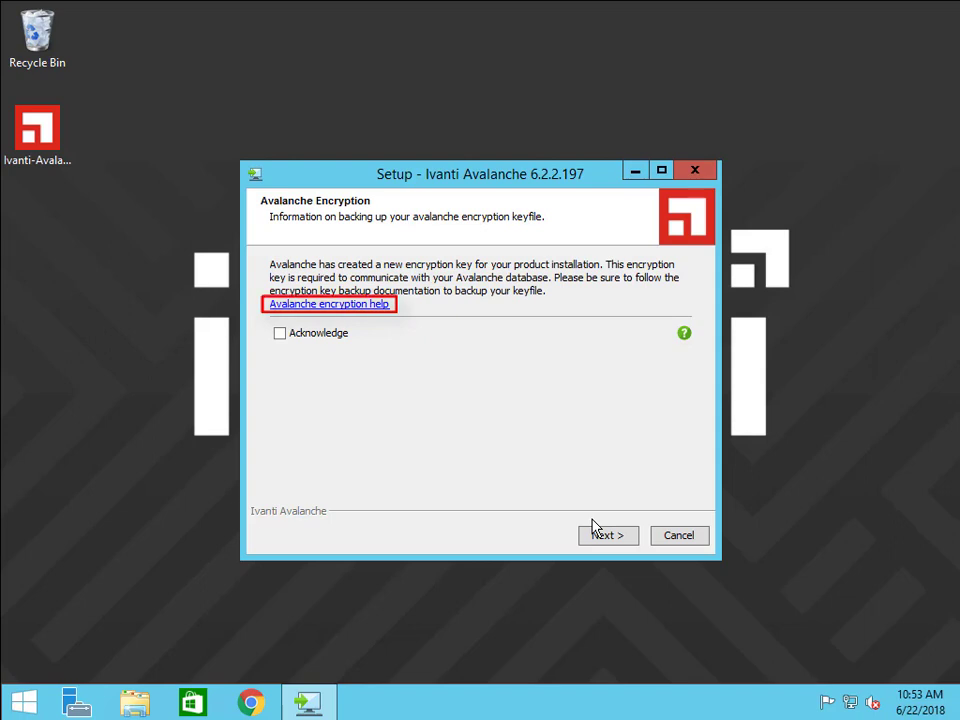
# Acknowledge the encryption keyfile backup notice and finish the Ivanti Avalanche 6.2.2.197 setup.
pyautogui.click(279, 334)
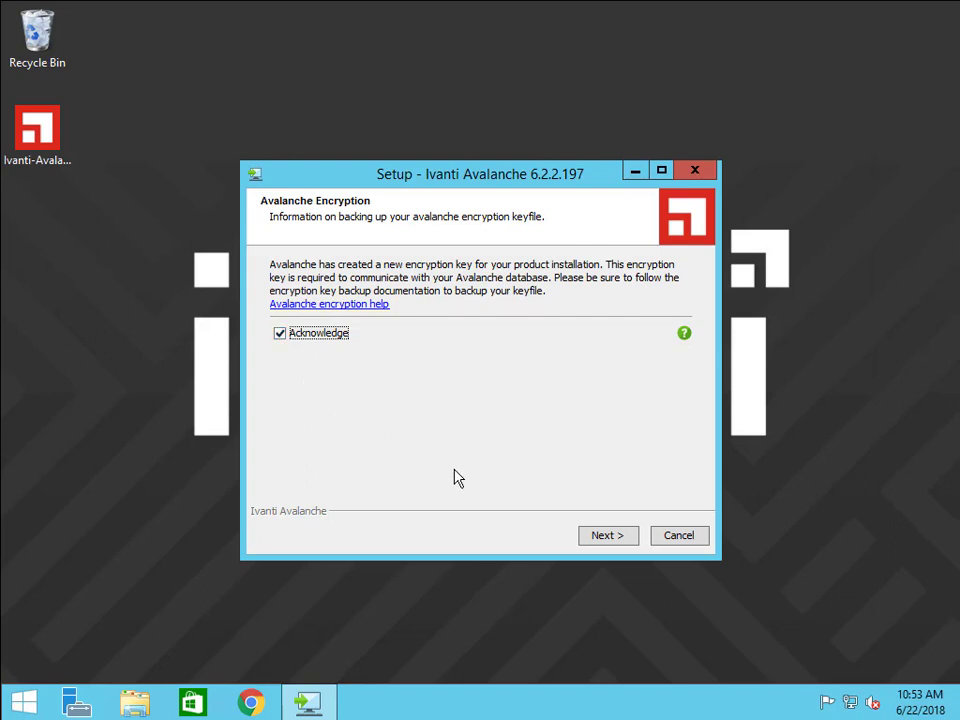
pyautogui.click(605, 536)
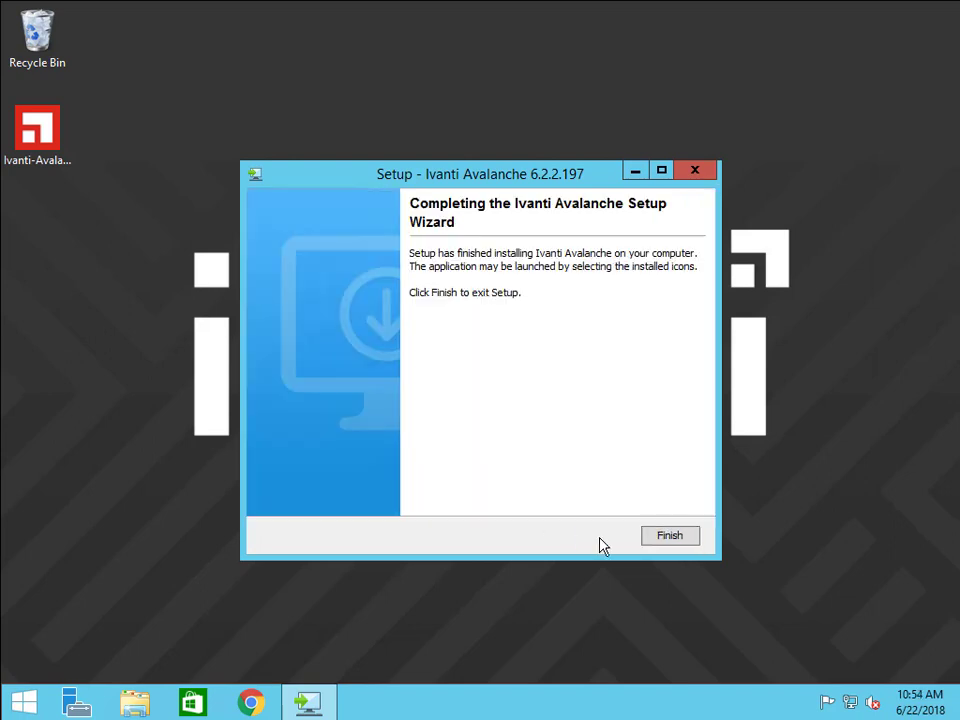
pyautogui.click(661, 541)
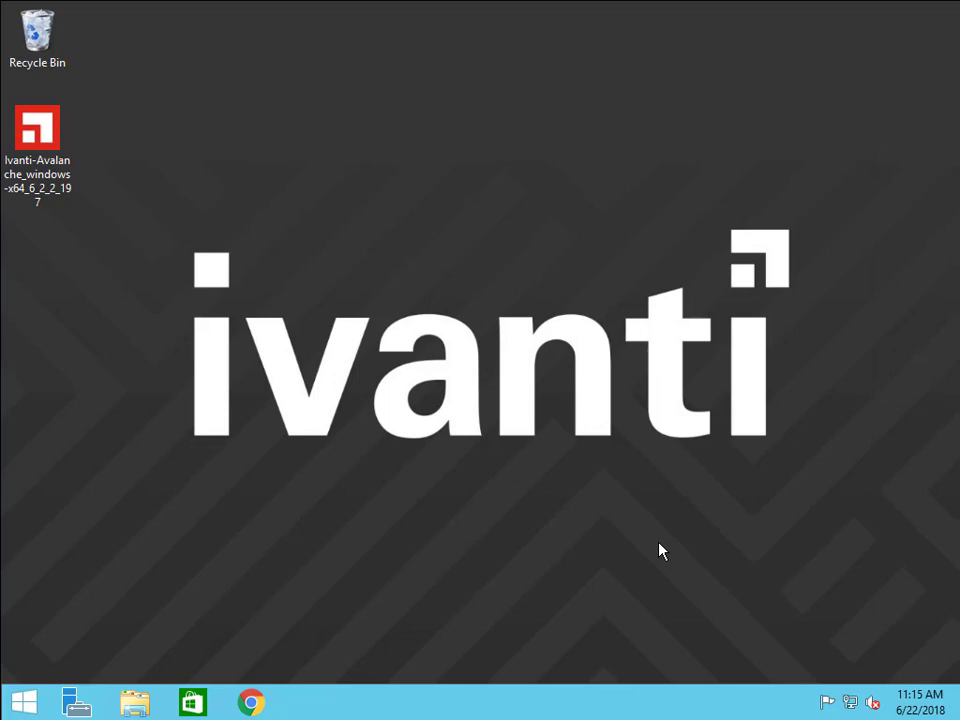
pyautogui.click(135, 703)
pyautogui.doubleClick(405, 386)
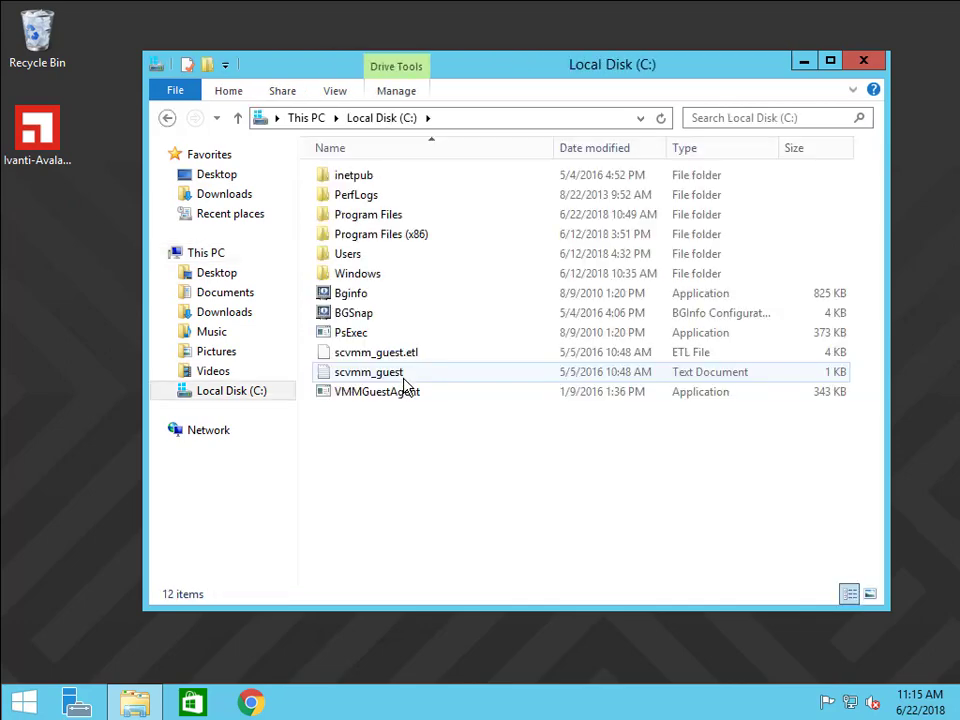
pyautogui.doubleClick(386, 219)
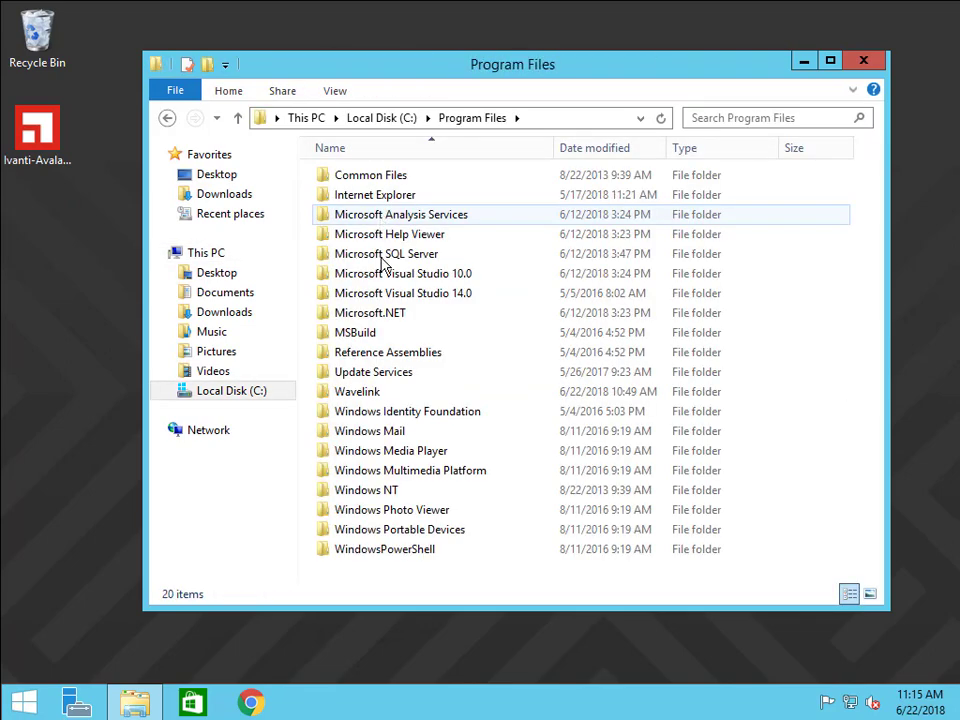
pyautogui.doubleClick(388, 396)
pyautogui.click(376, 186)
pyautogui.doubleClick(376, 190)
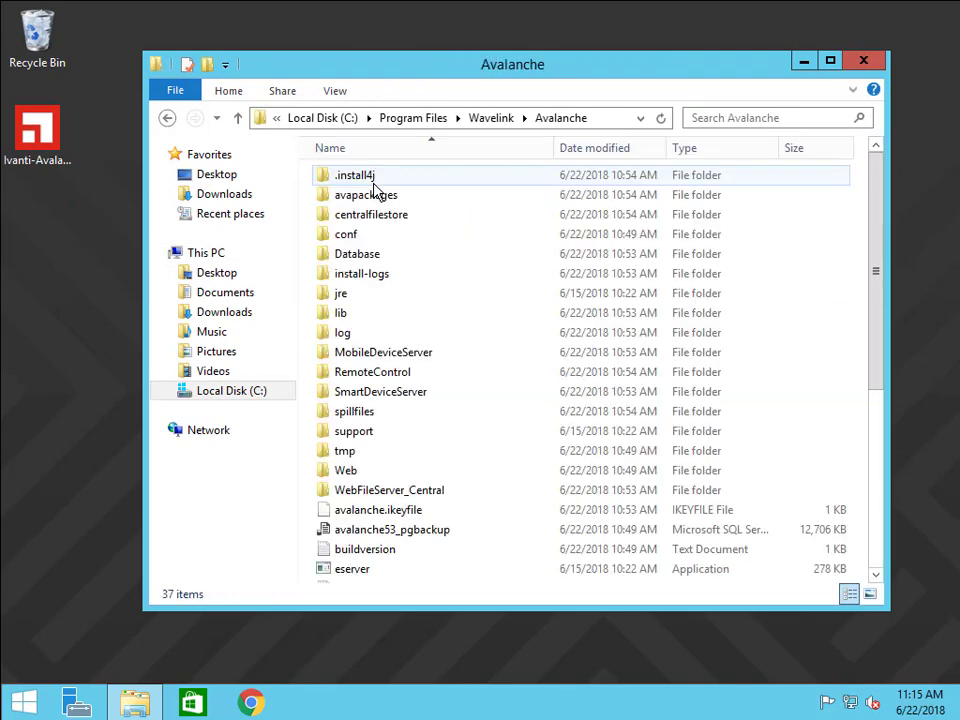
pyautogui.click(465, 519)
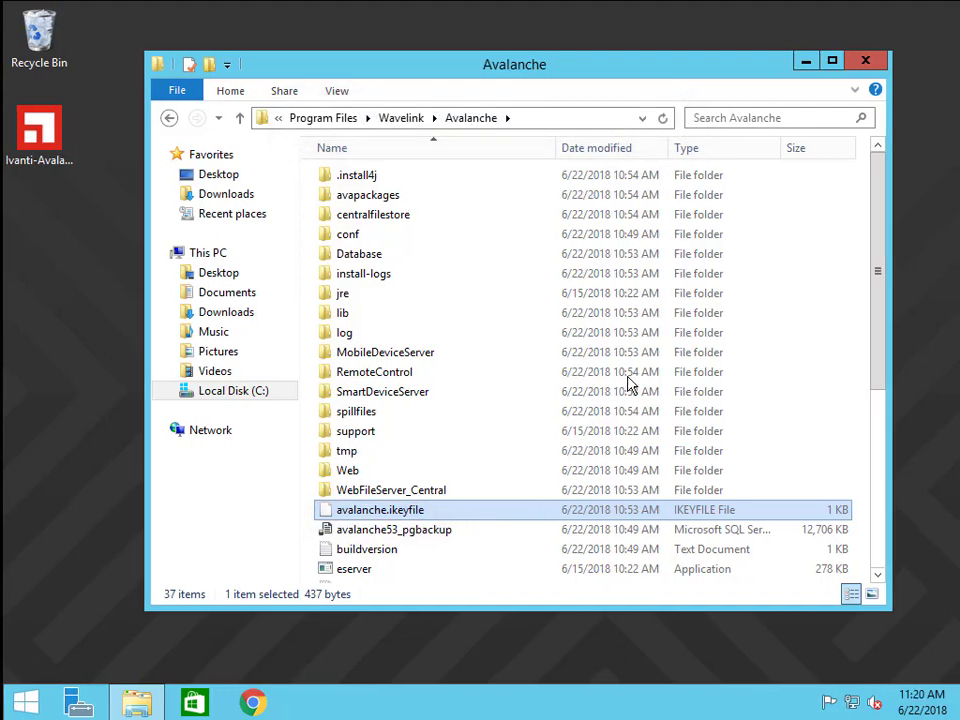
# Close the file browser and launch Ivanti Avalanche Console by searching 'avalanche con' from Start.
pyautogui.click(863, 60)
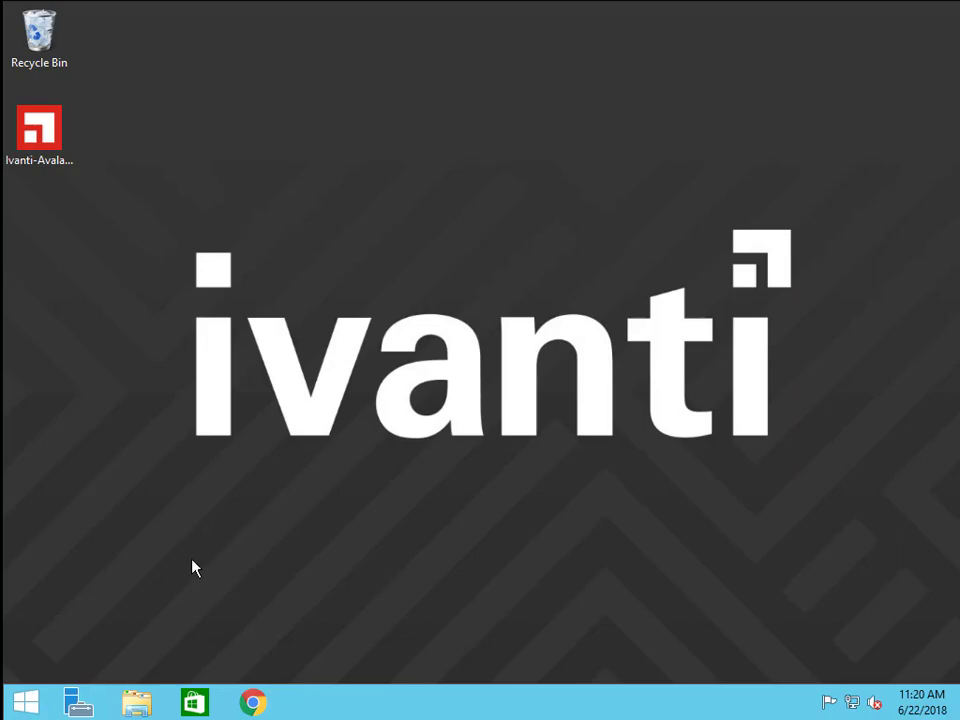
pyautogui.click(26, 703)
pyautogui.write('avalanche con')
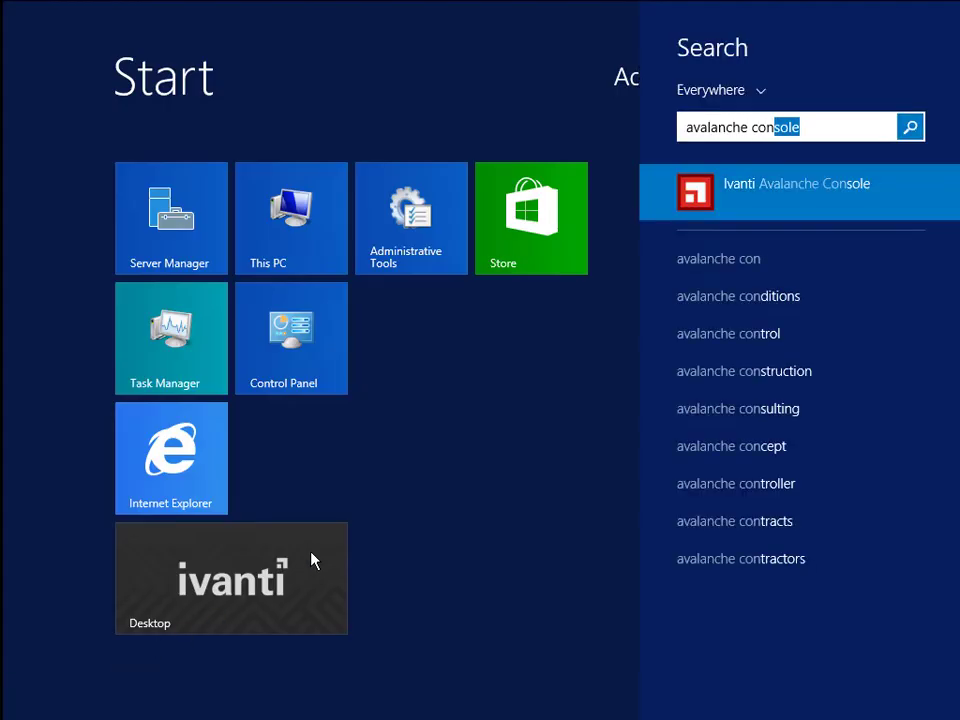
pyautogui.click(790, 197)
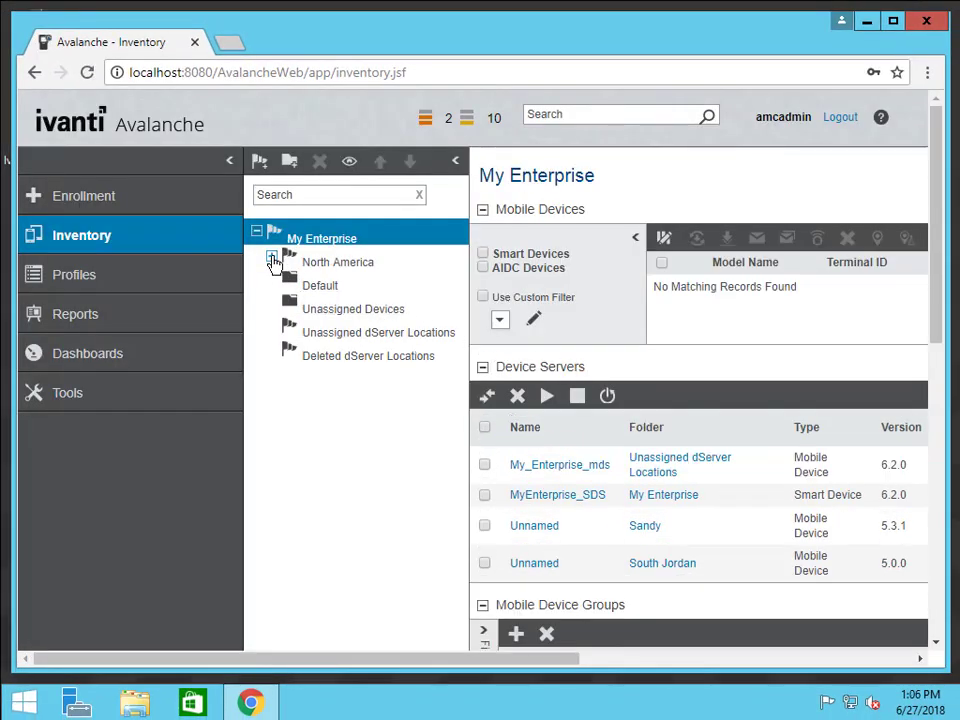
# Expand North America > USA > Utah > Sandy to reveal DefaultDeviceFolder, then open Unassigned dServer Locations.
pyautogui.click(271, 257)
pyautogui.click(286, 280)
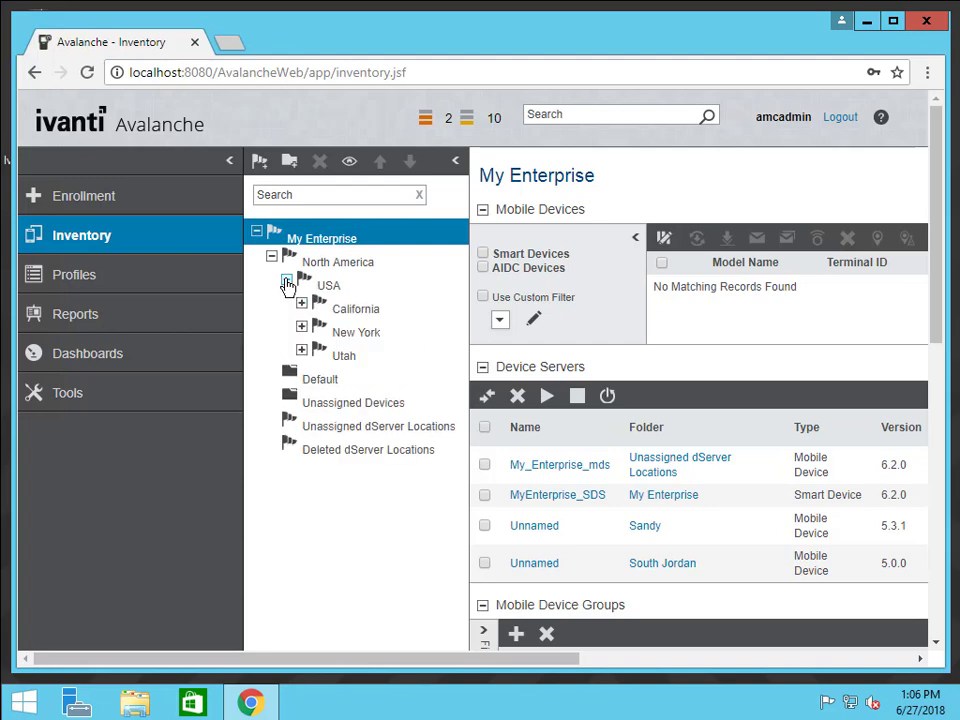
pyautogui.click(302, 350)
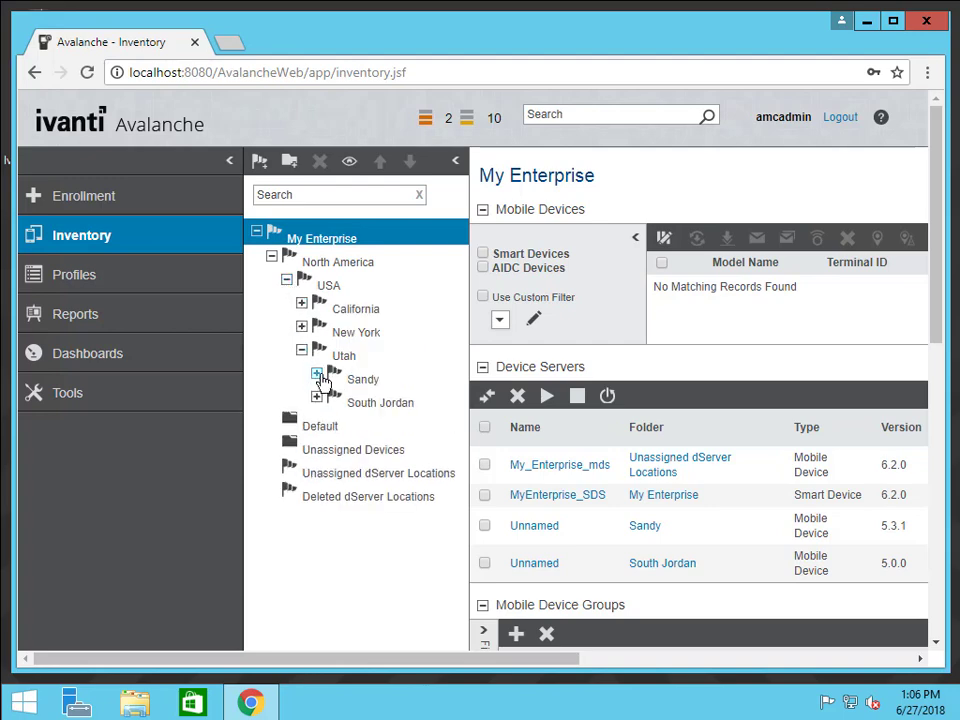
pyautogui.click(317, 374)
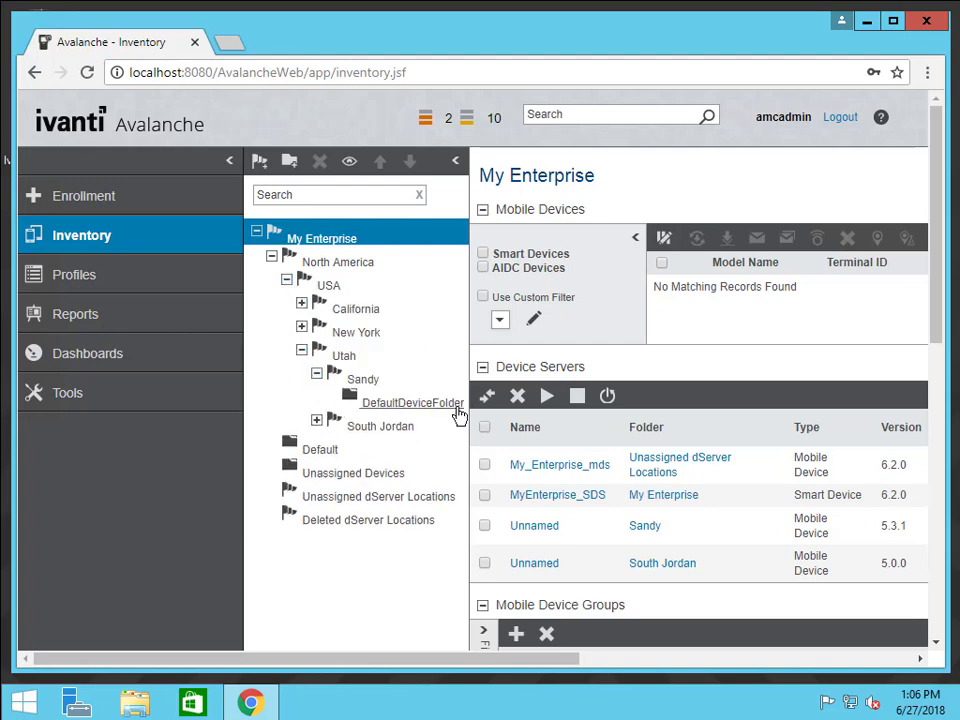
pyautogui.click(406, 496)
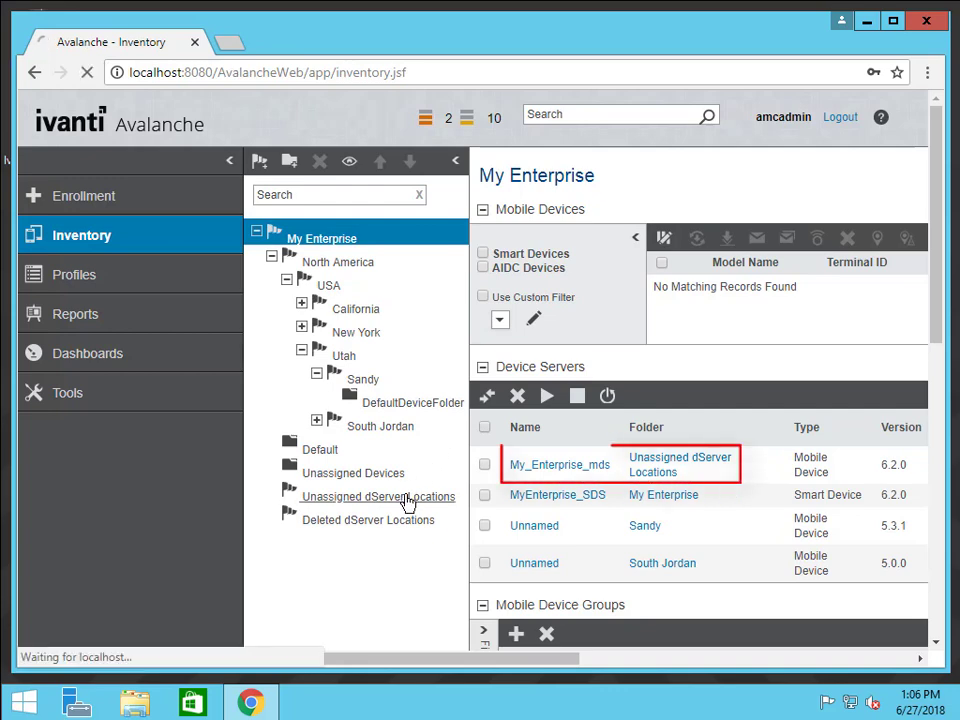